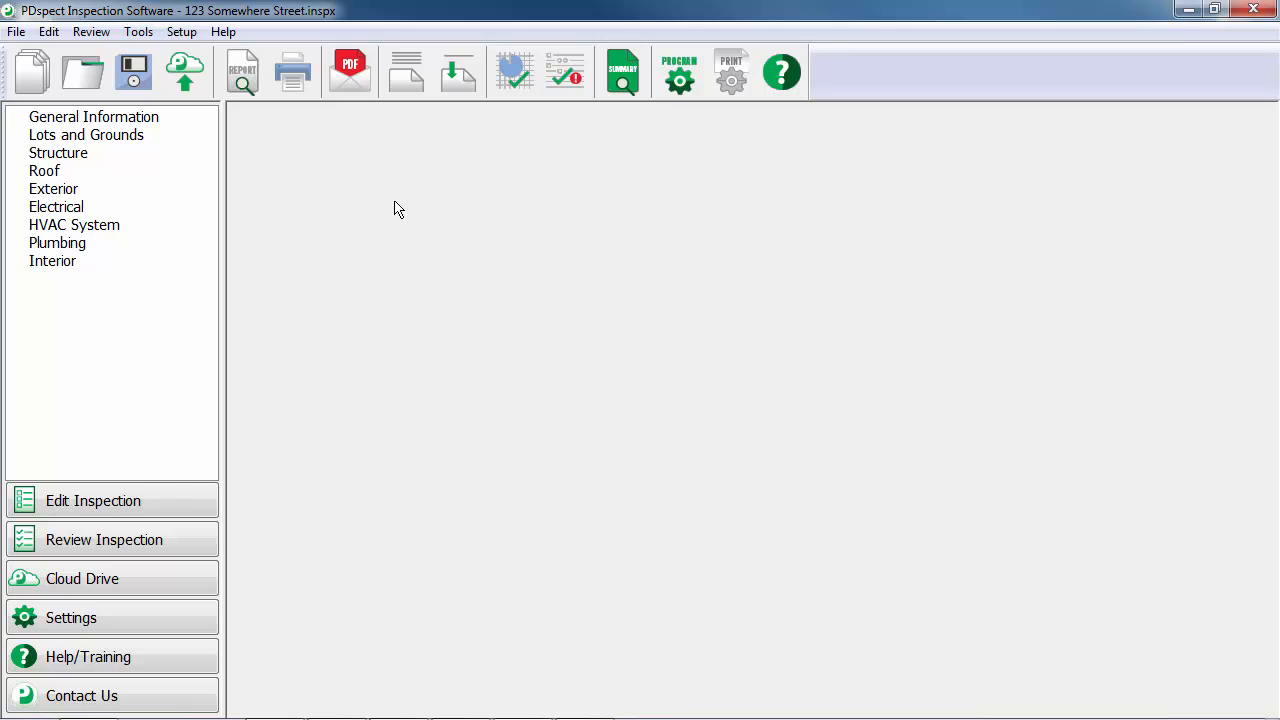
Open the Default rating set for editing
click(48, 31)
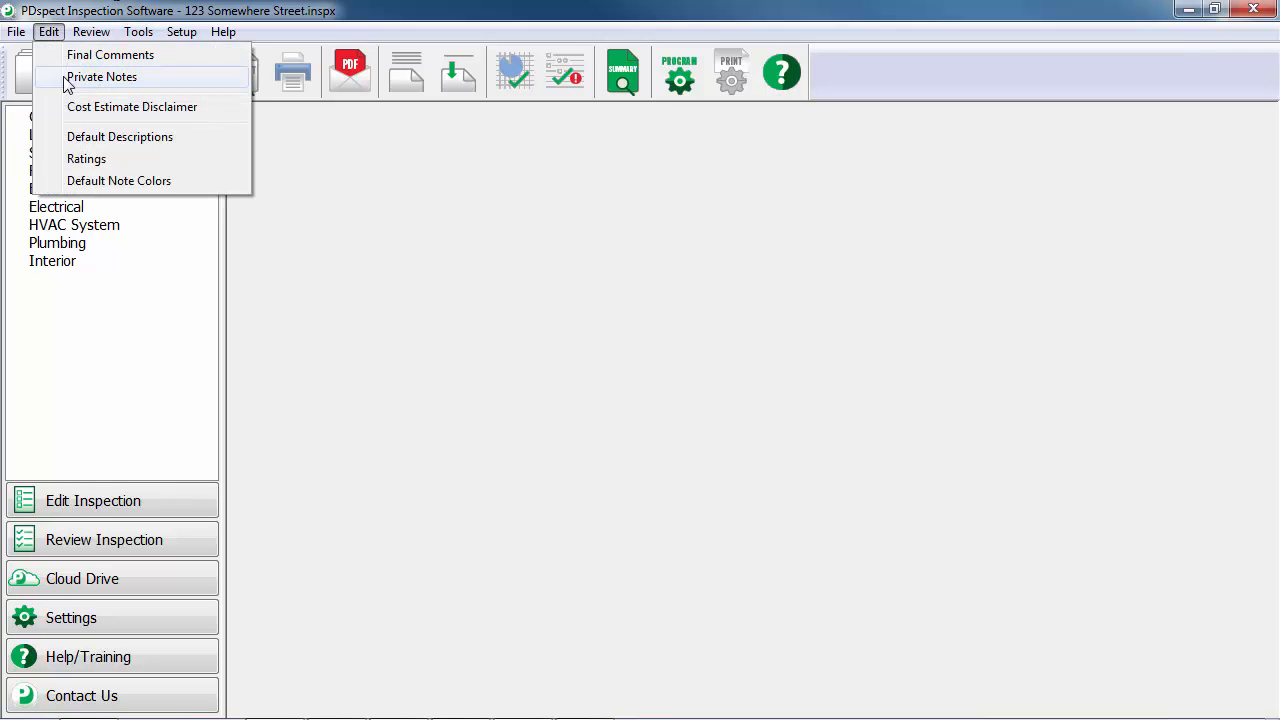
click(77, 160)
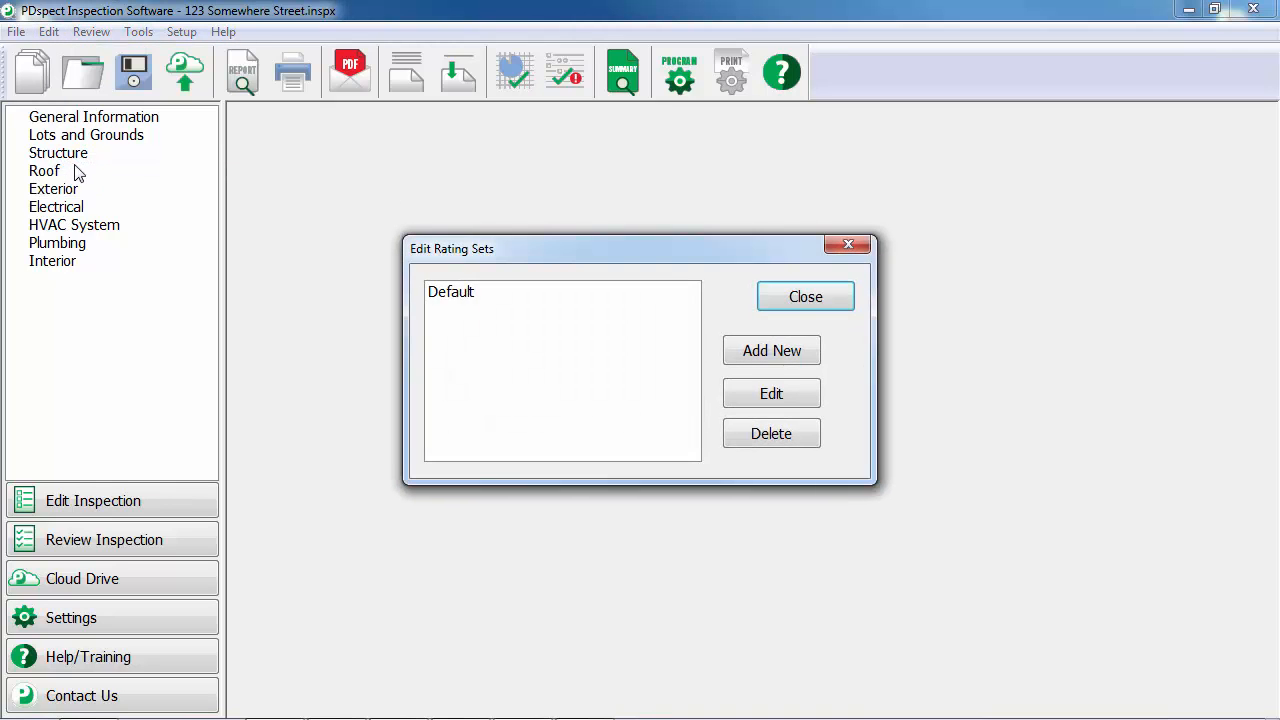
click(469, 302)
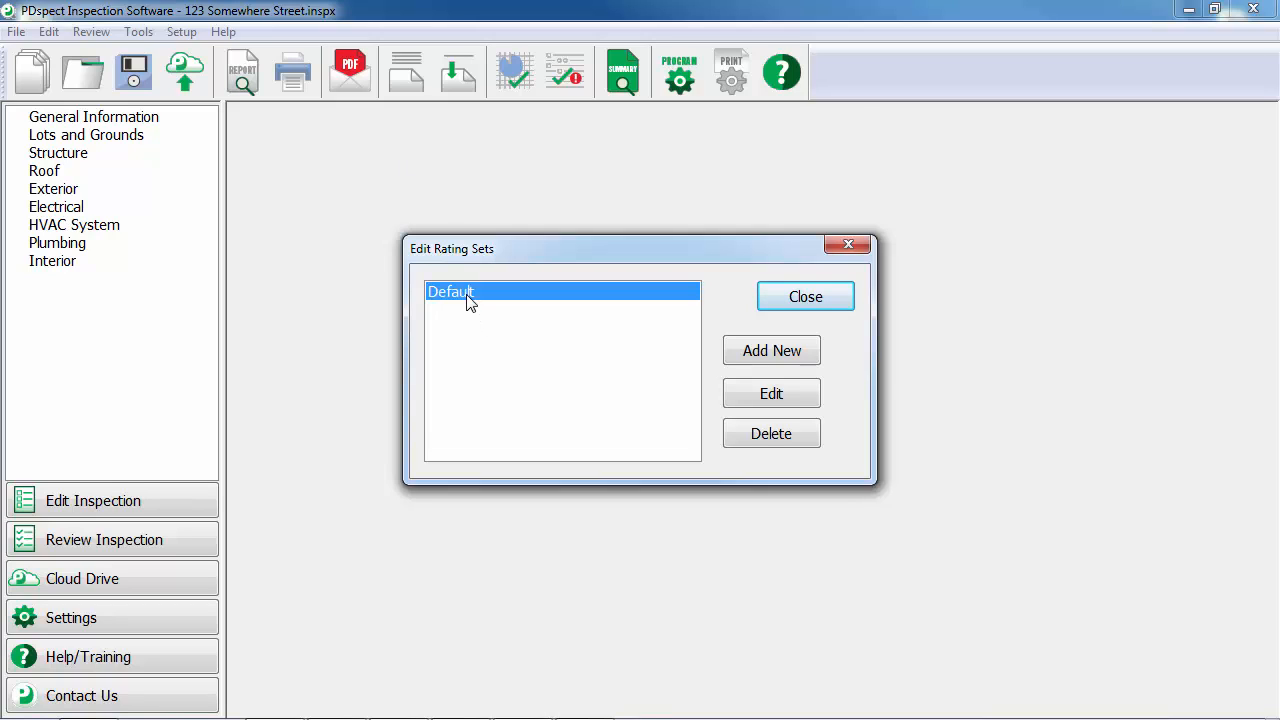
click(768, 394)
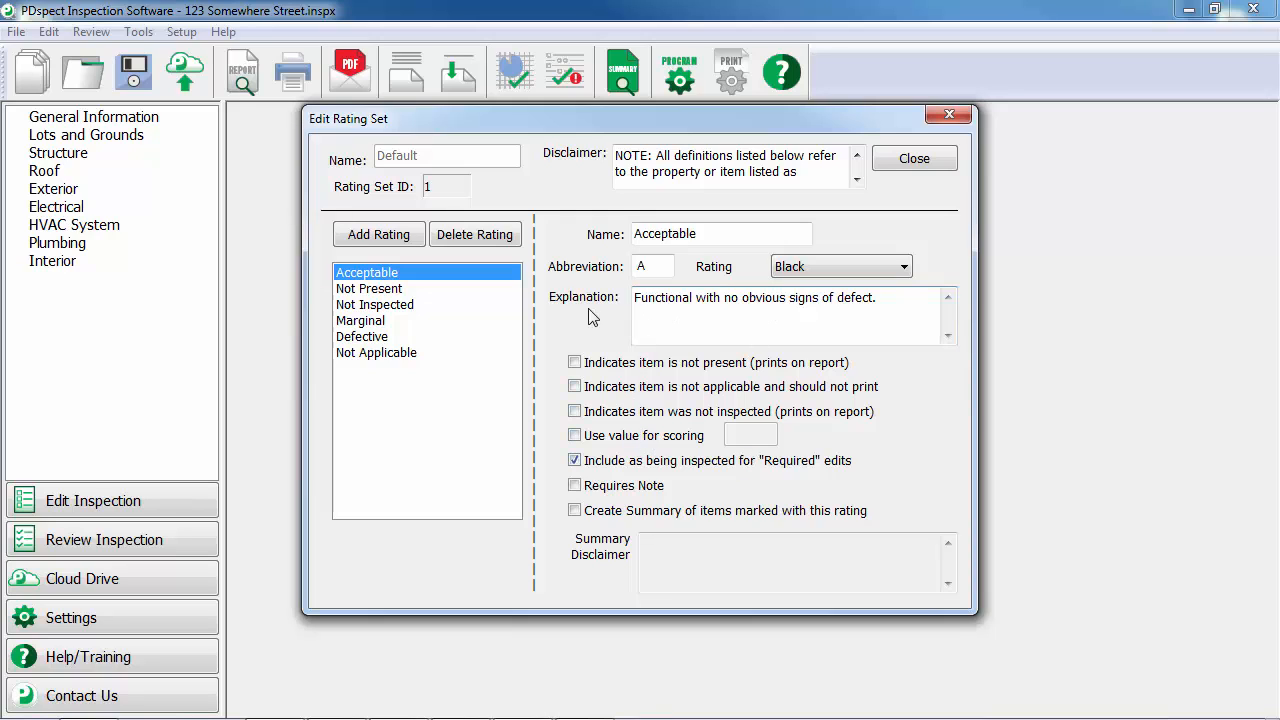
Review the settings of the Not Inspected rating and return to the Acceptable rating
click(421, 292)
click(424, 305)
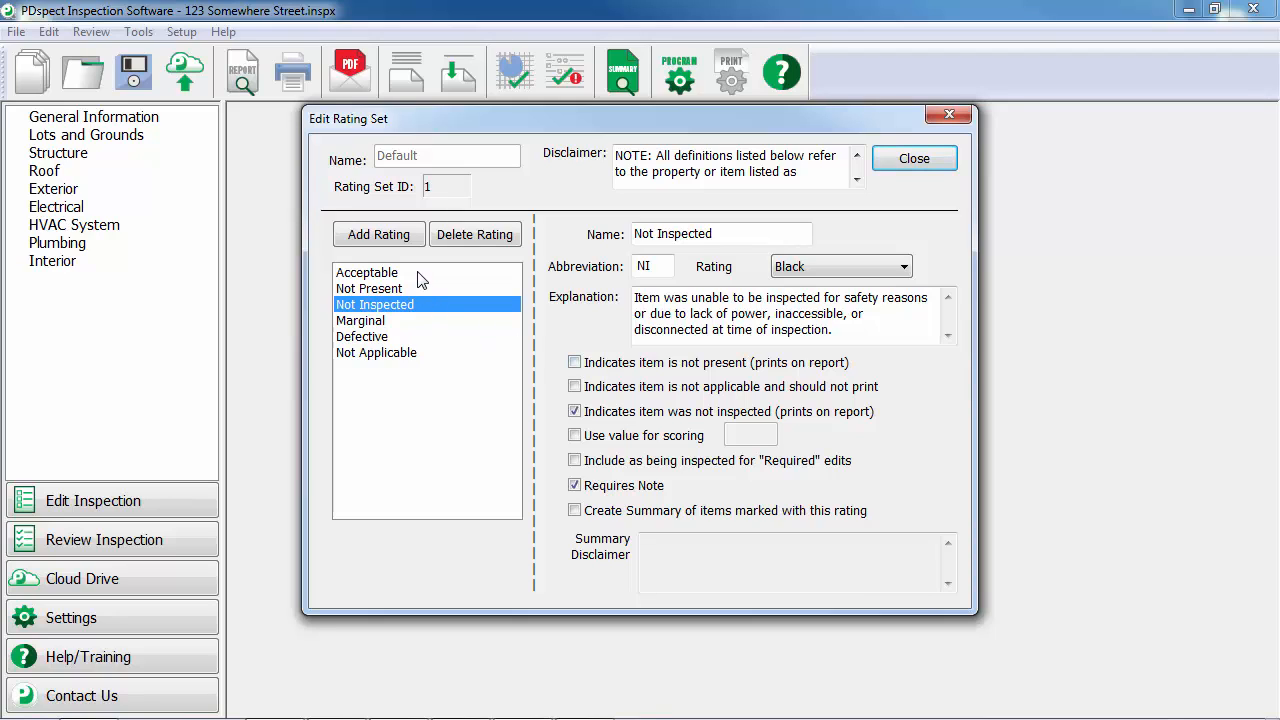
click(421, 273)
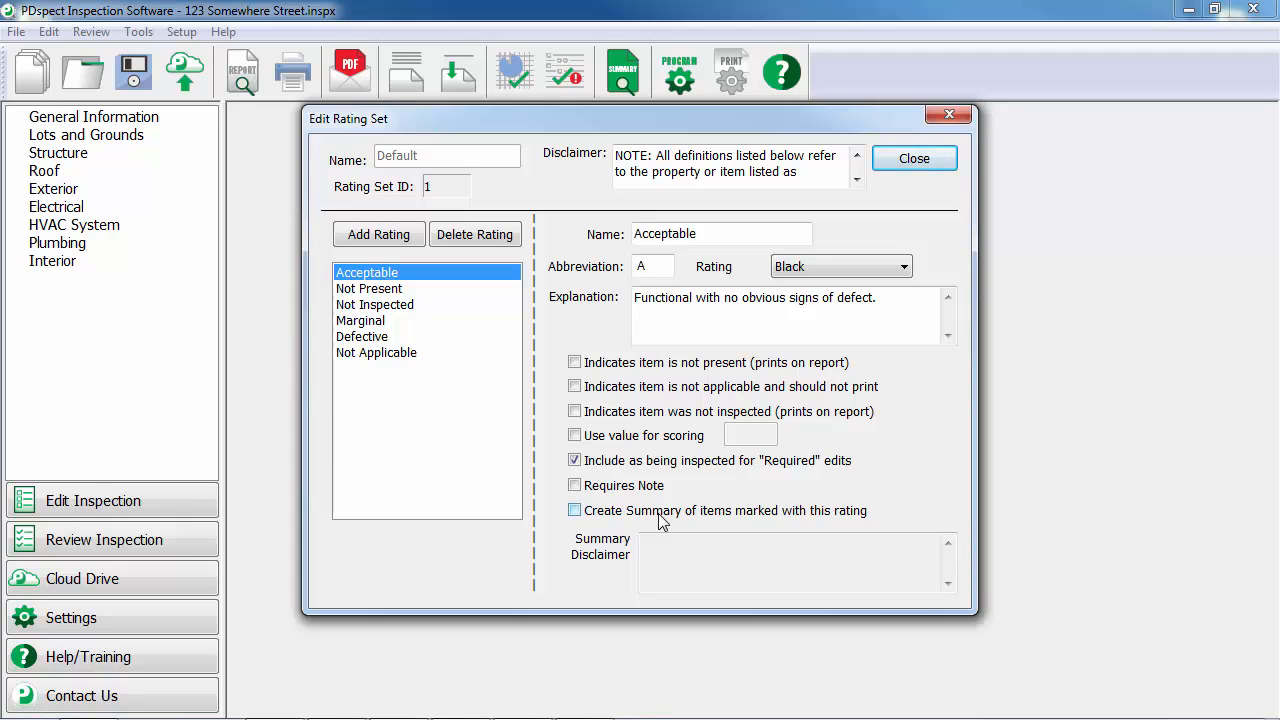
Try enabling a summary of items marked with the Acceptable rating, and switch it off again
click(659, 514)
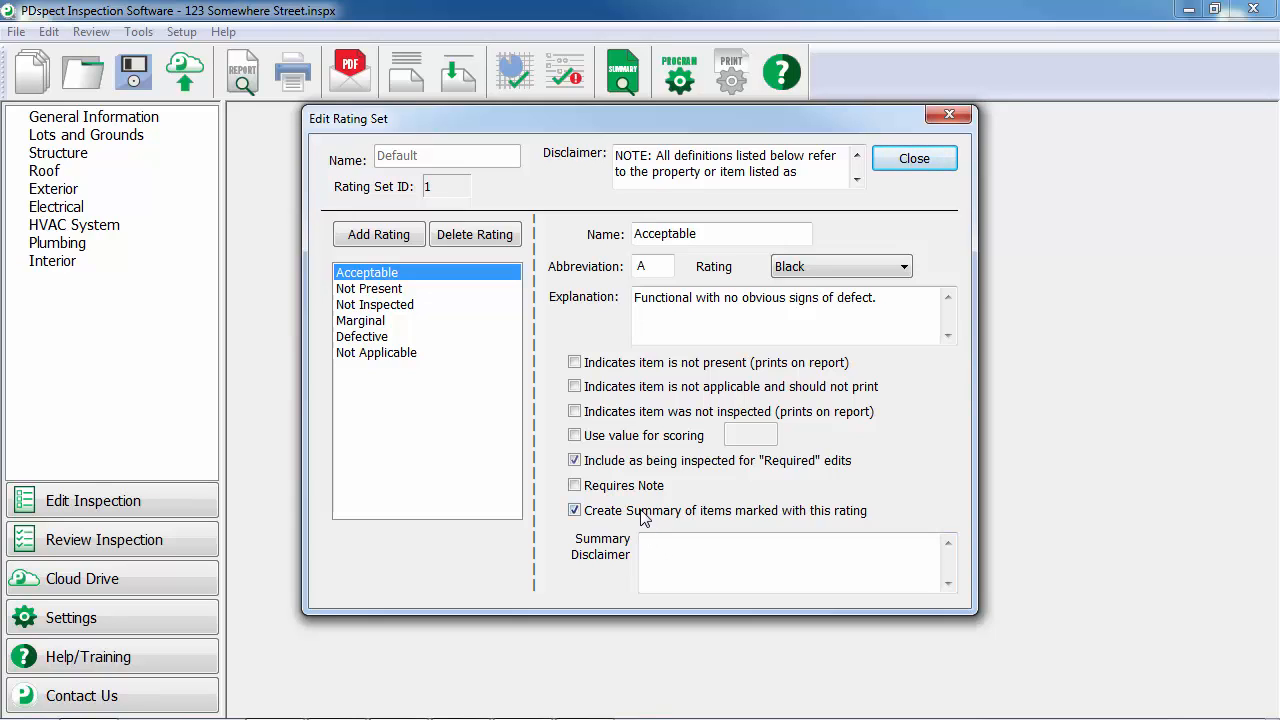
click(643, 512)
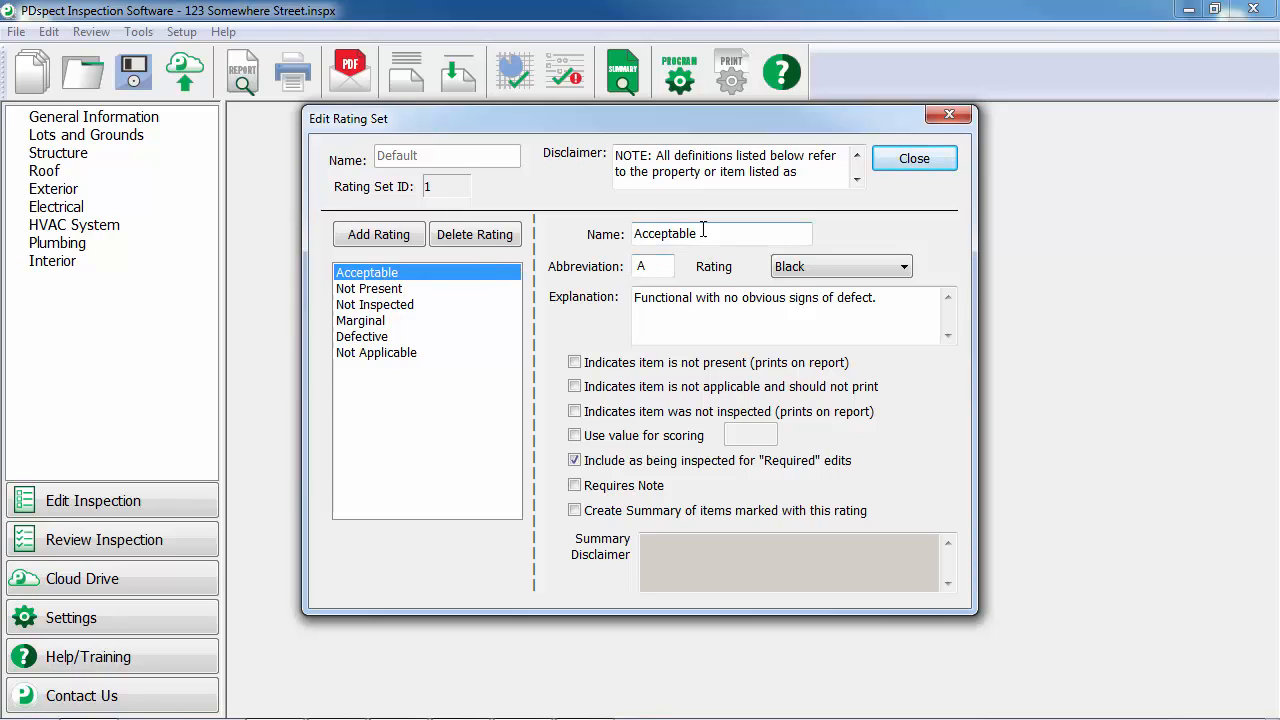
Rename the Acceptable rating to Satisfactory and set its abbreviation to S
drag(703, 231, 629, 241)
text(Satis)
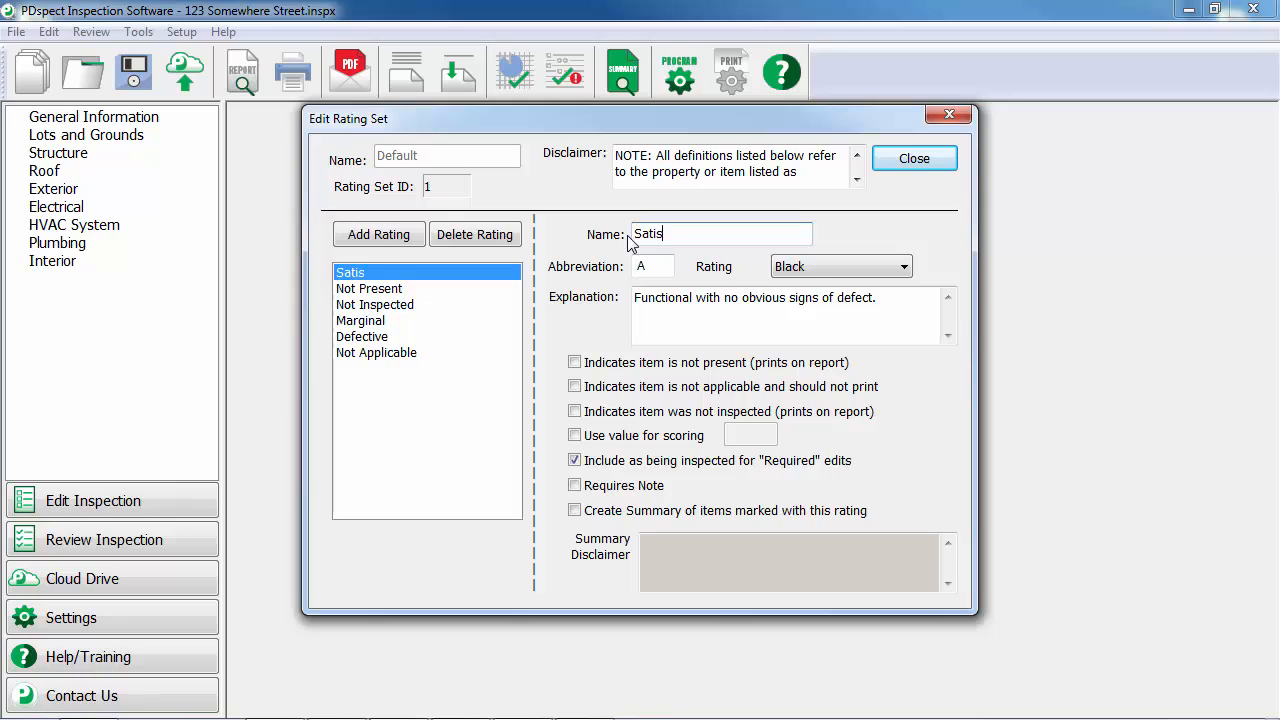
text(factory)
click(664, 271)
drag(664, 271, 614, 271)
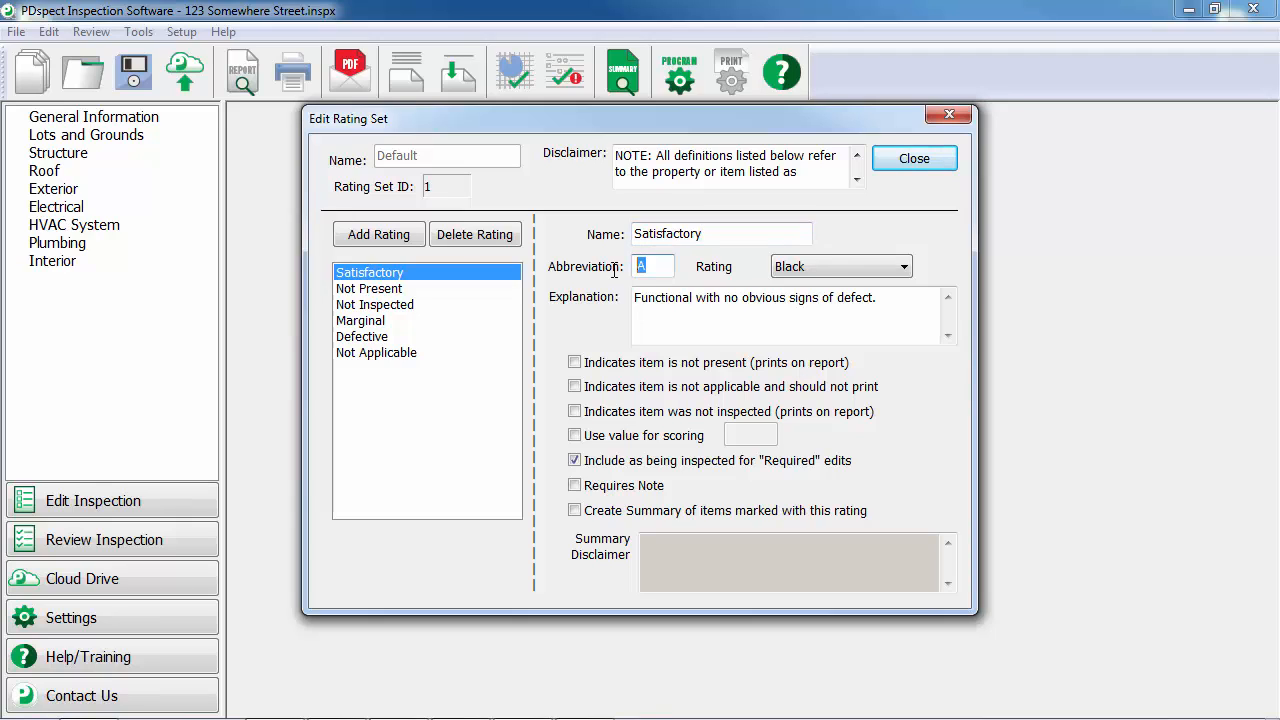
text(S)
Add a rating named Safety Issue, abbreviated SI, that requires a note and creates a summary of items marked with it
click(410, 243)
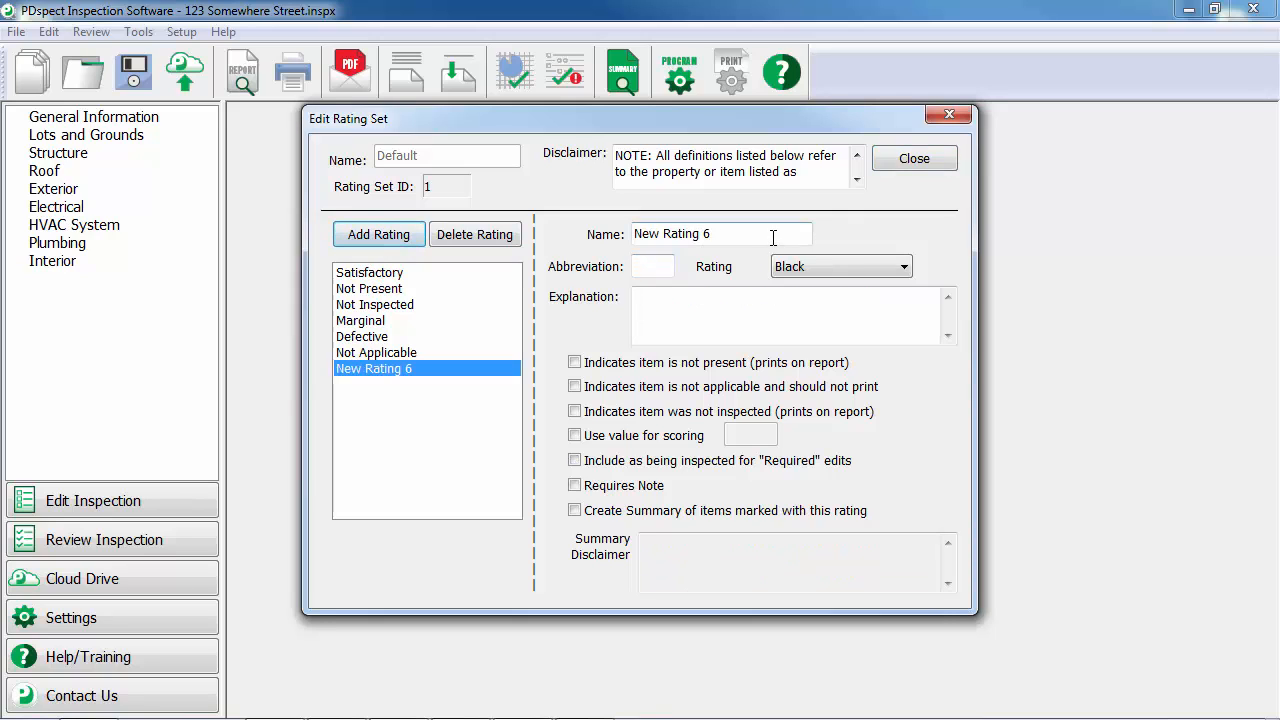
drag(773, 237, 623, 240)
text(Safet)
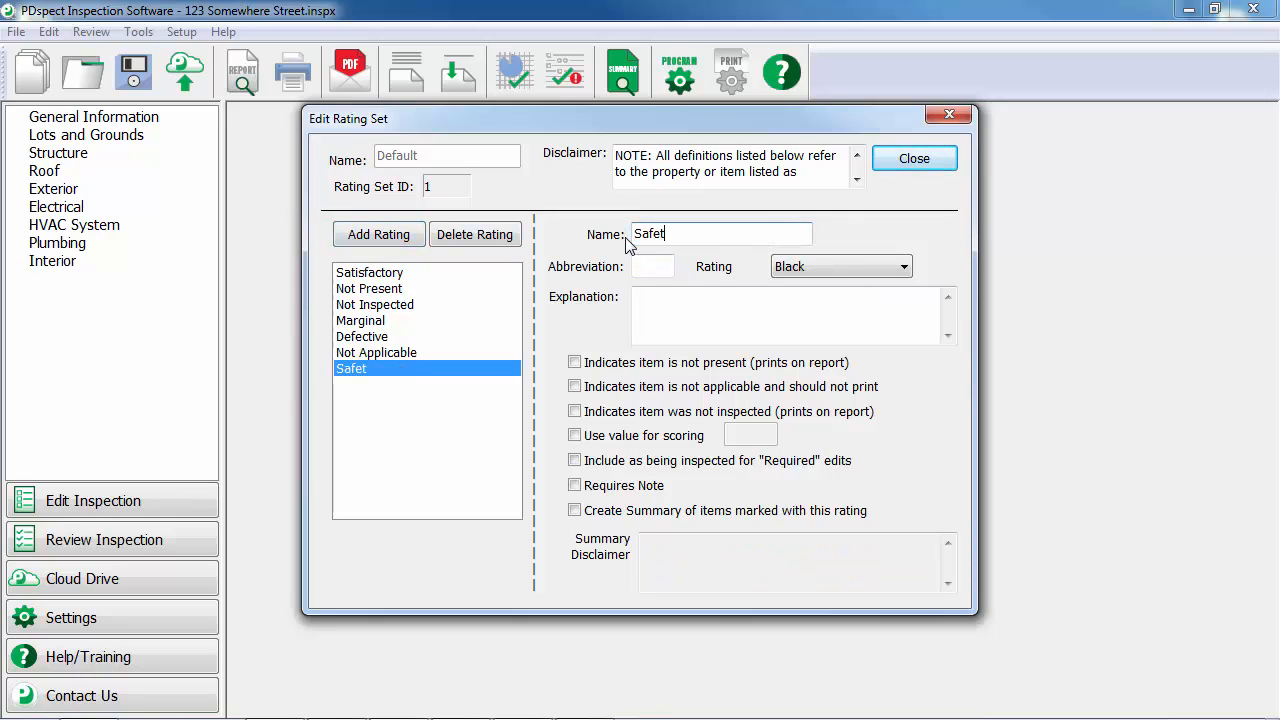
text(y Issue)
click(665, 267)
text(S)
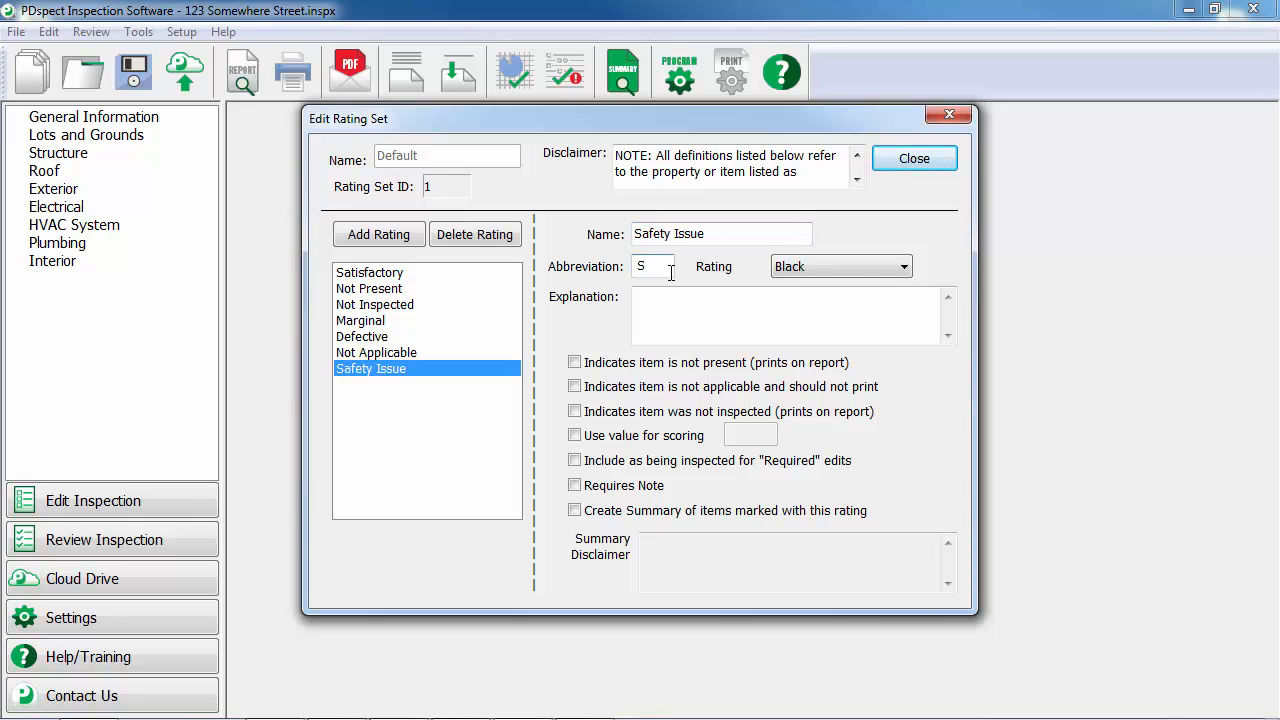
text(I)
click(617, 495)
click(615, 519)
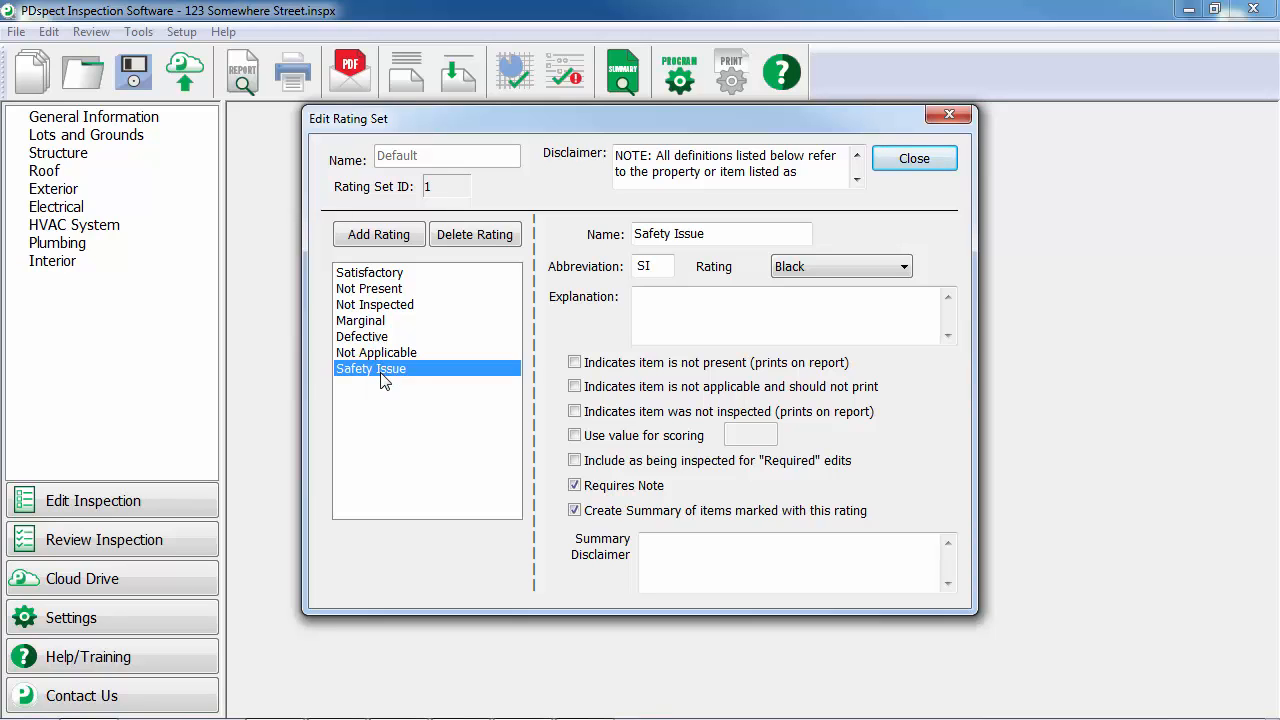
Move the Safety Issue rating between Marginal and Defective, and finish editing the rating sets
drag(383, 380, 384, 342)
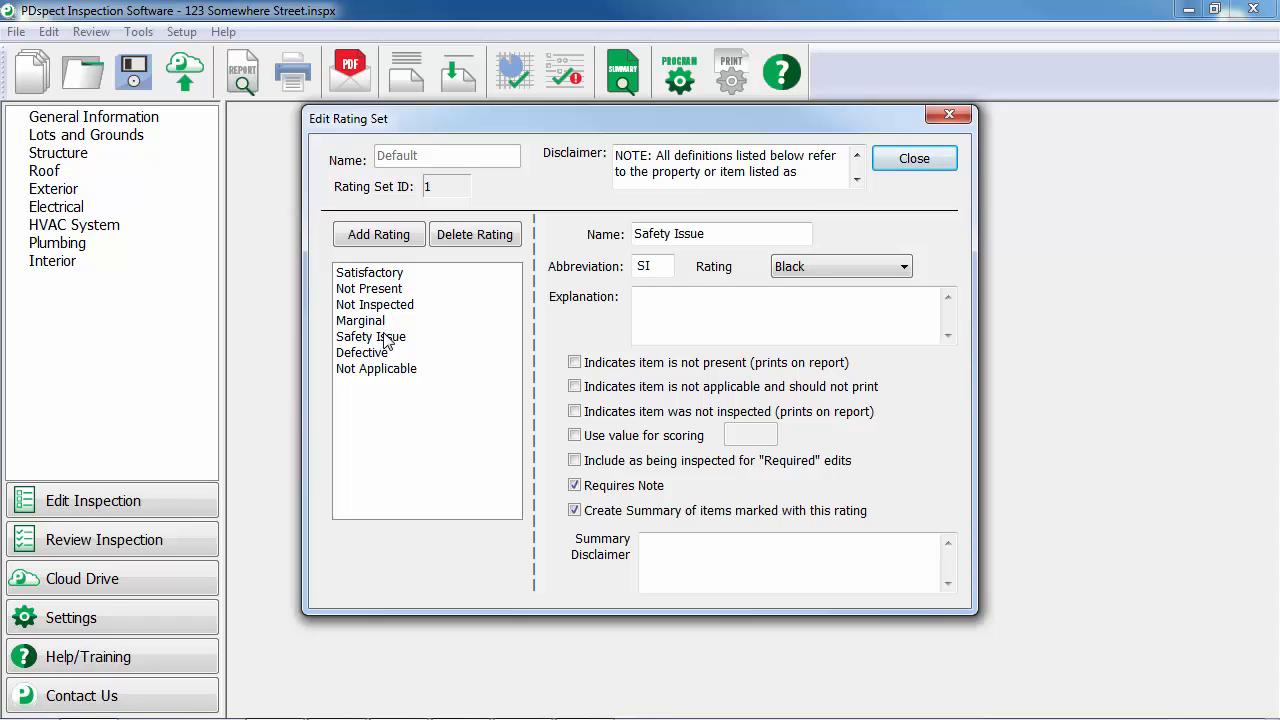
click(925, 170)
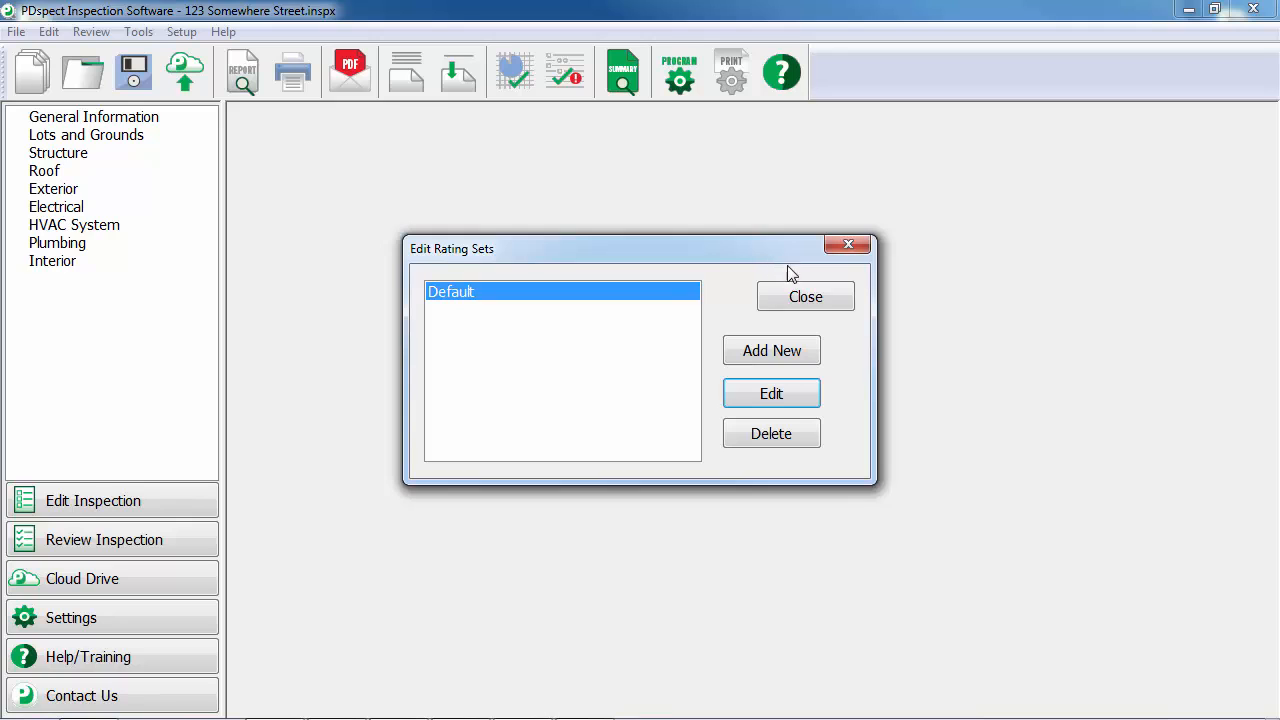
click(795, 298)
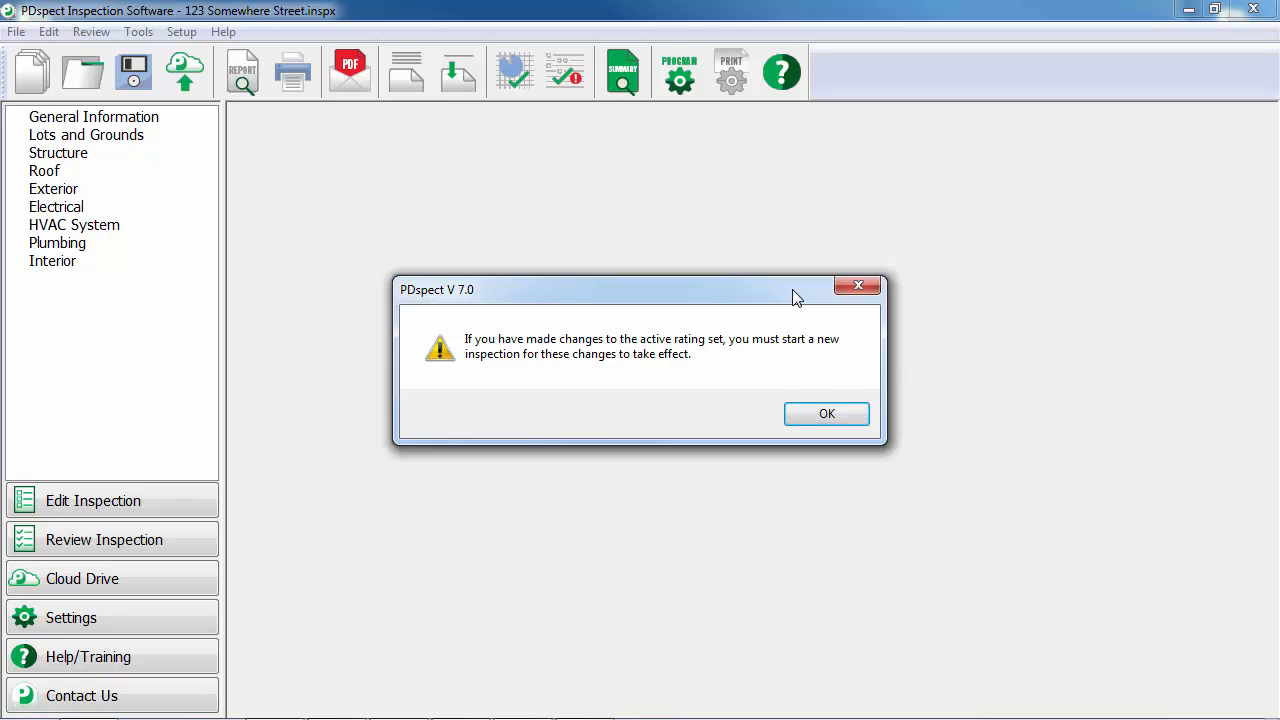
click(806, 414)
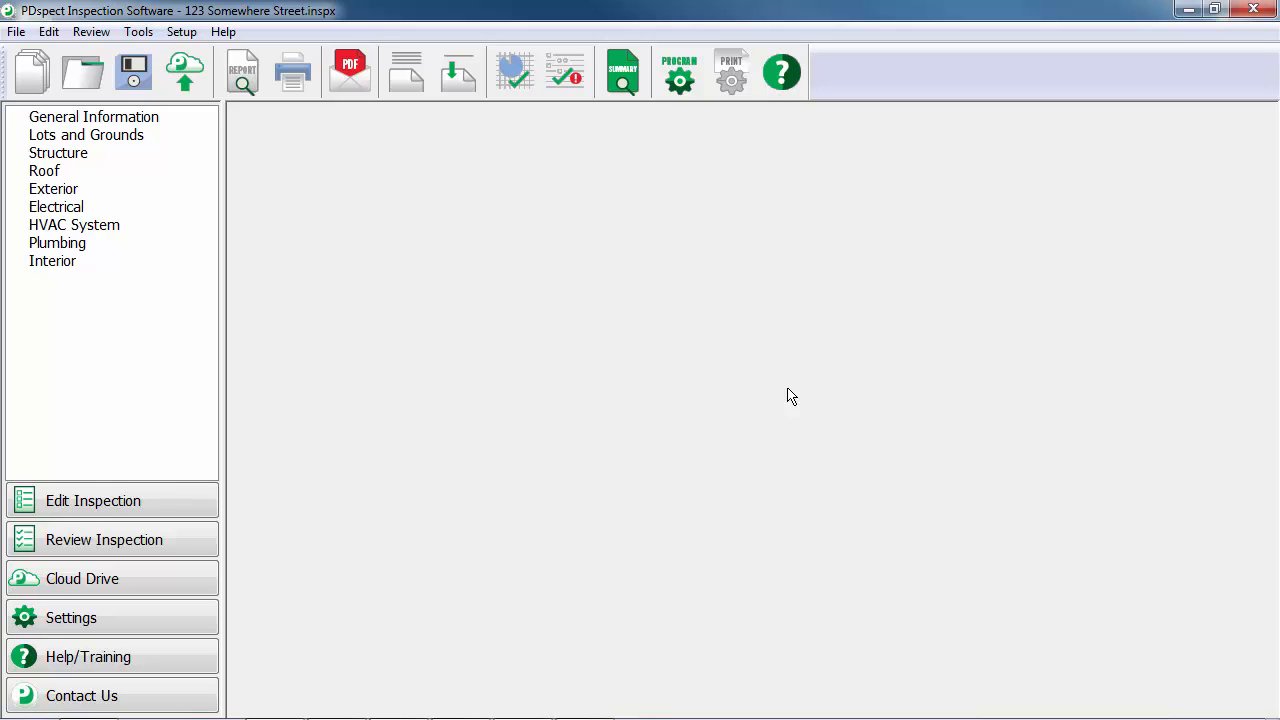
Start a new inspection from the Commercial - By System template without saving it to a file
click(16, 31)
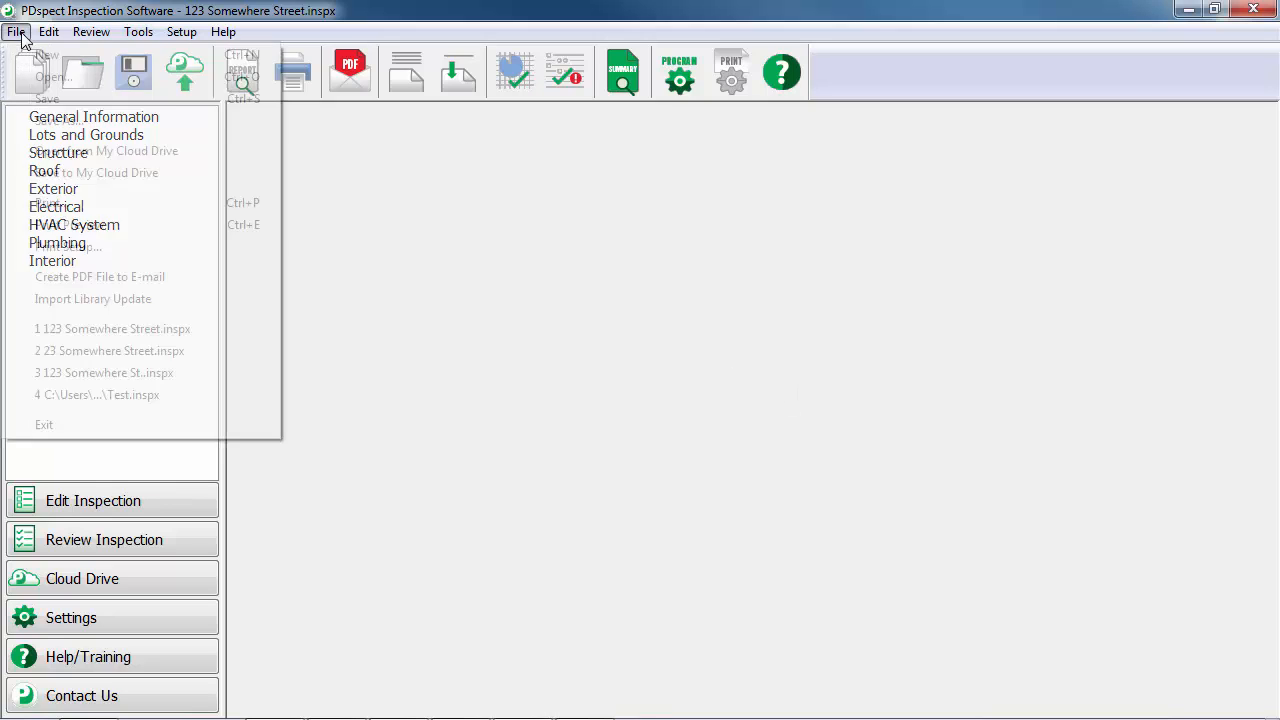
click(28, 62)
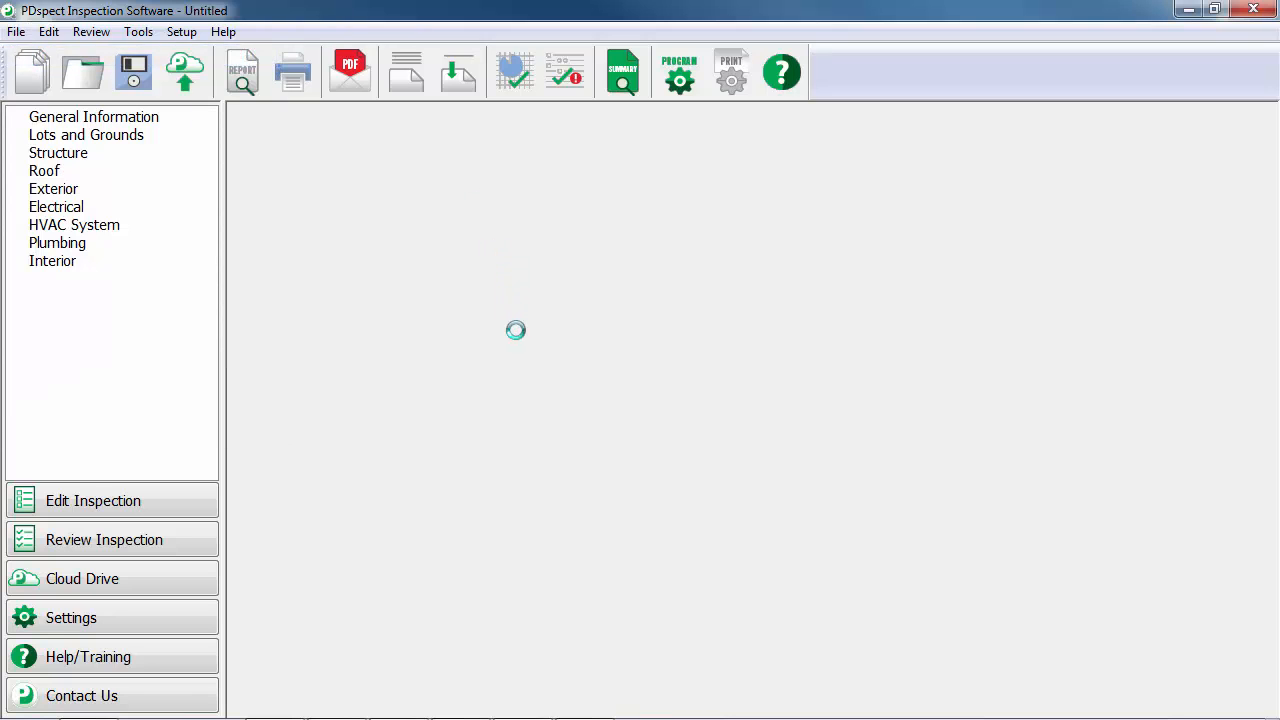
click(480, 233)
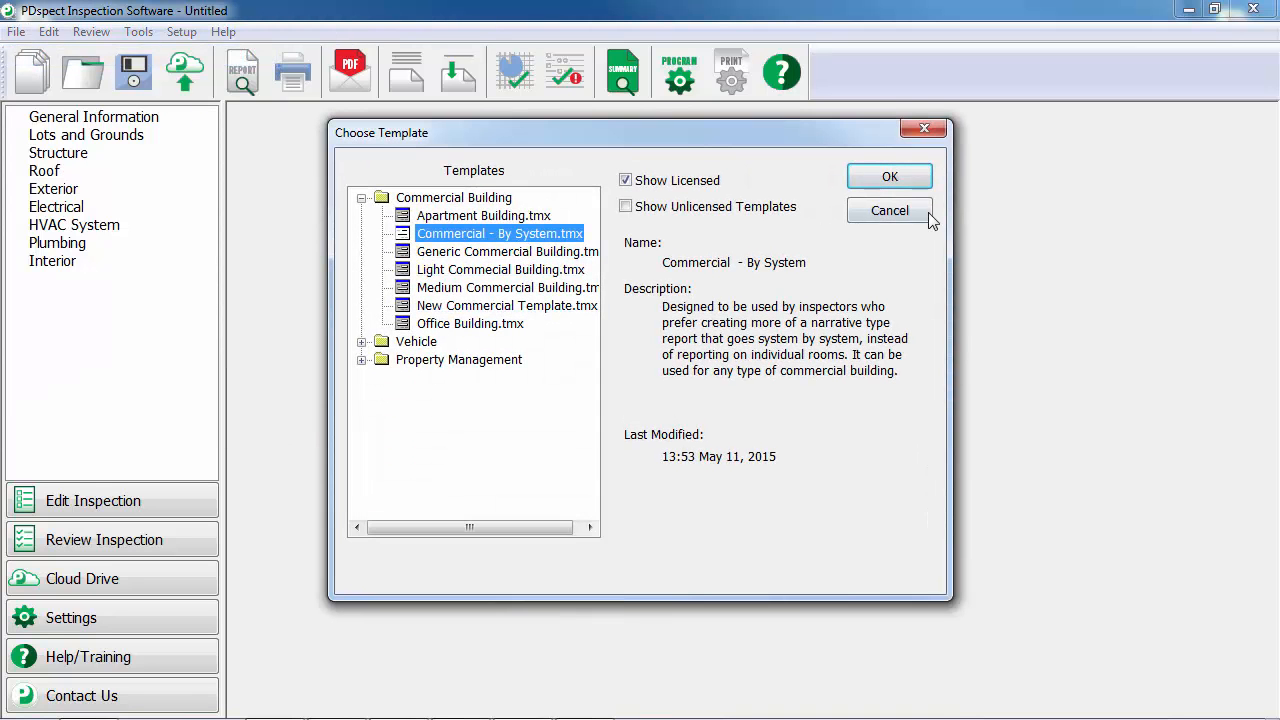
click(890, 177)
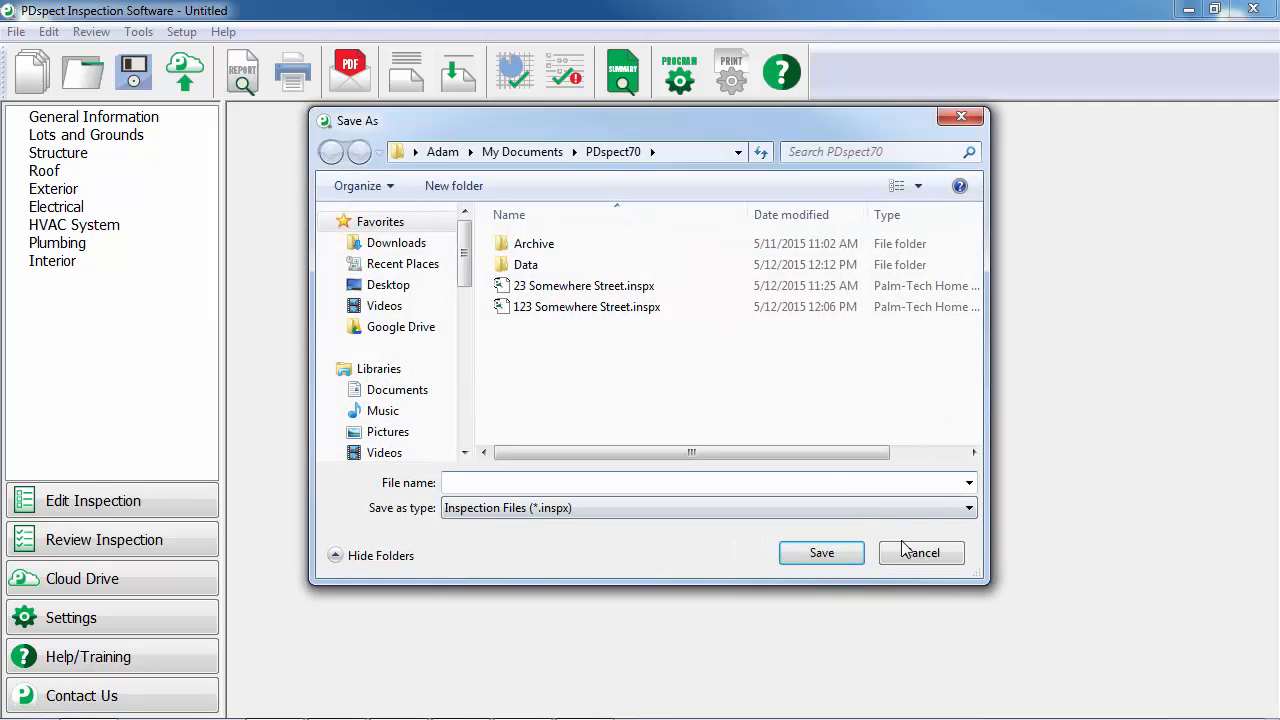
click(916, 551)
Check the rating choices offered for Landscaping in the Lots and Grounds section
click(42, 135)
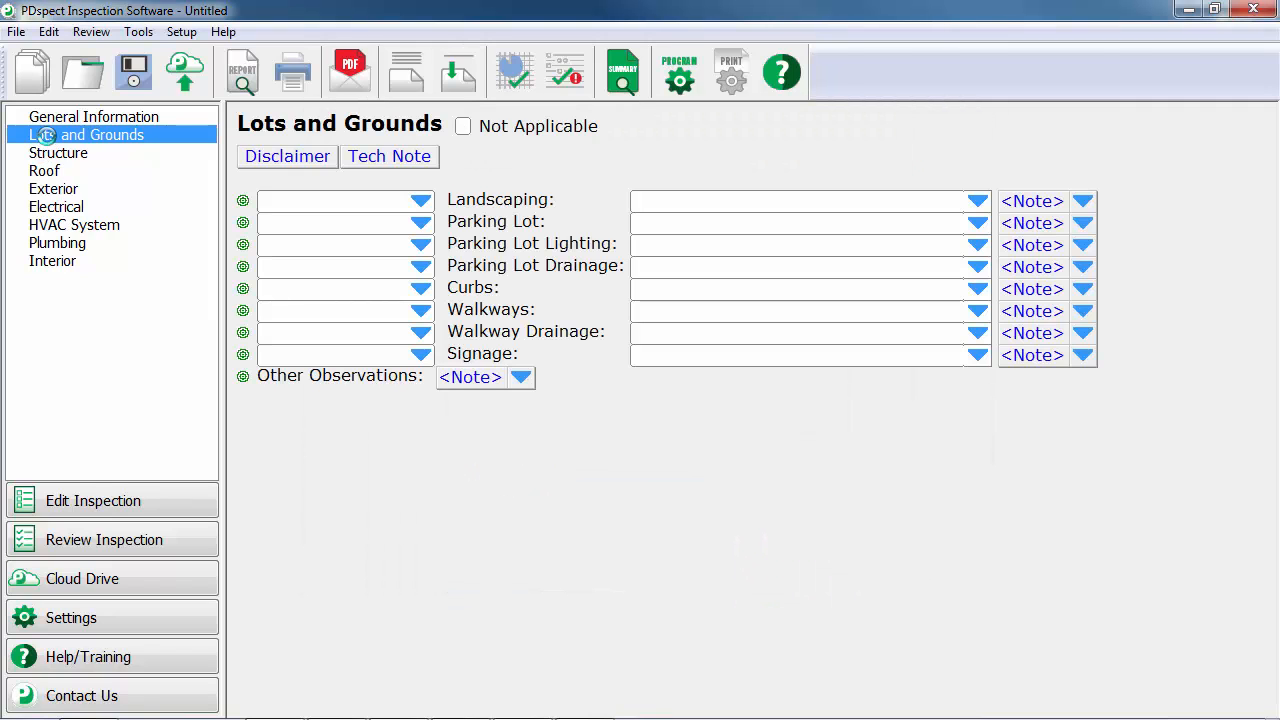
click(420, 206)
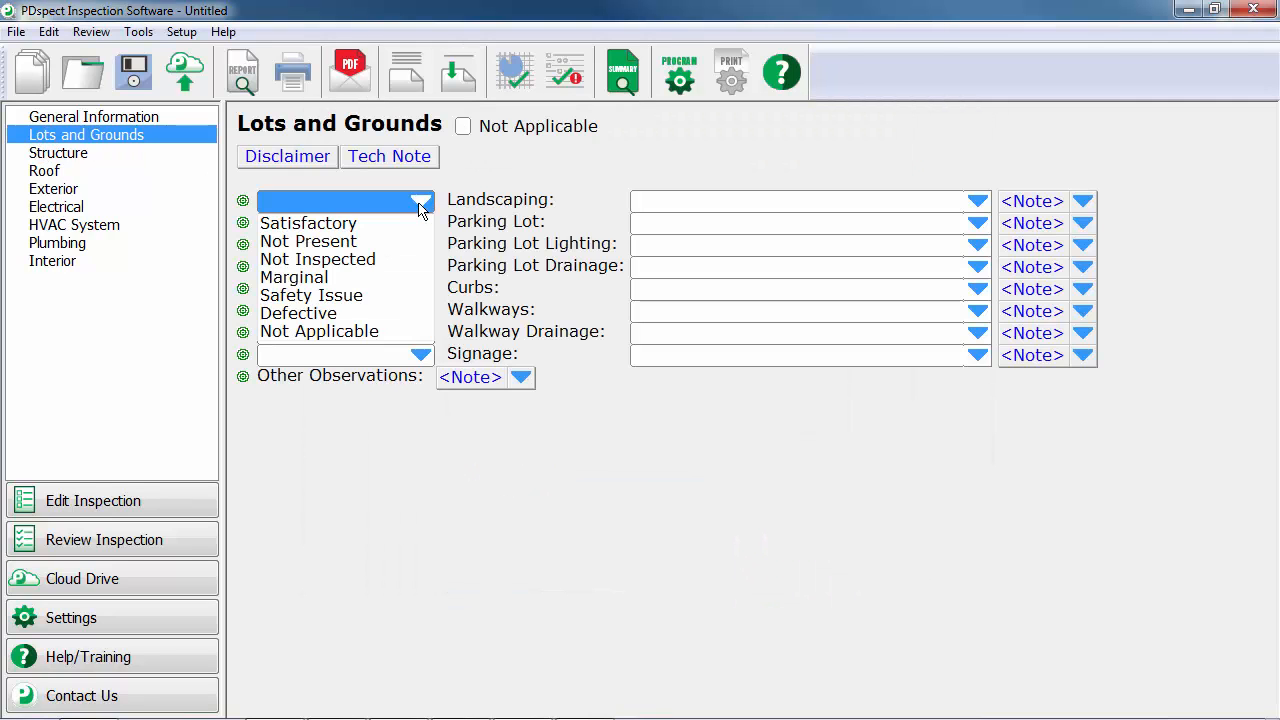